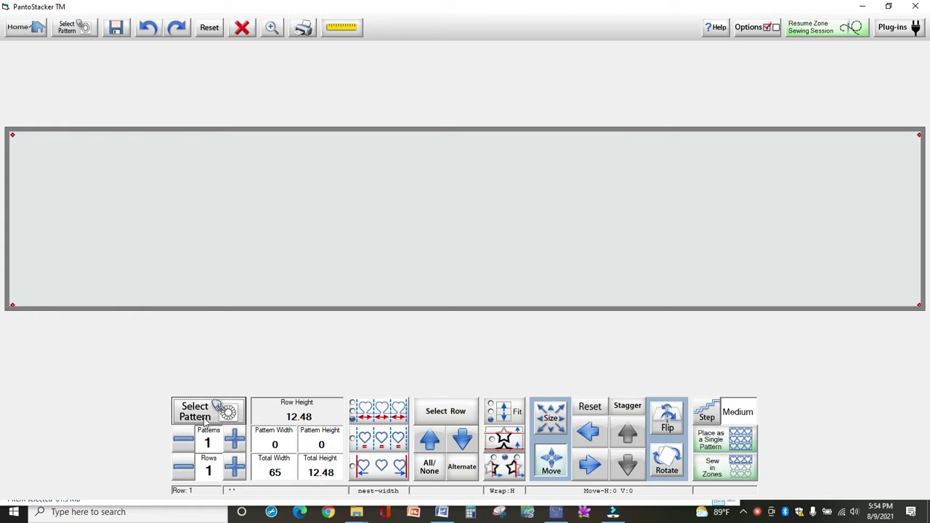
Step: Set the layout to two rows and fill both with the continuous line pattern curl circle.gpf
{"action": "left_click", "coordinate": [234, 468]}
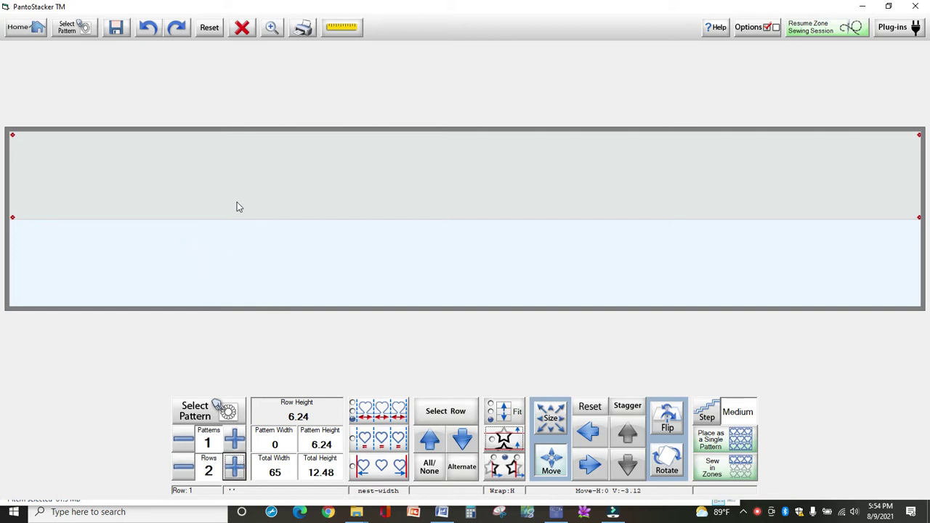
{"action": "left_click", "coordinate": [430, 467]}
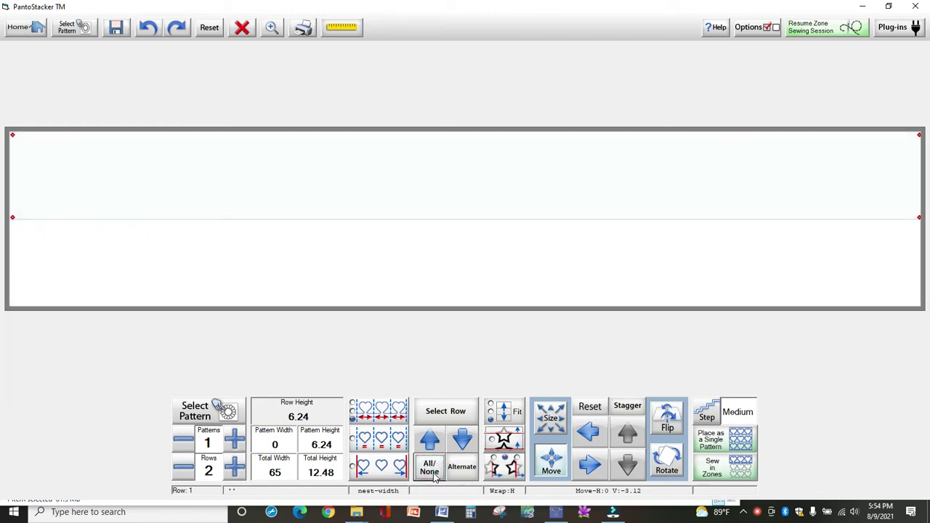
{"action": "left_click", "coordinate": [430, 467]}
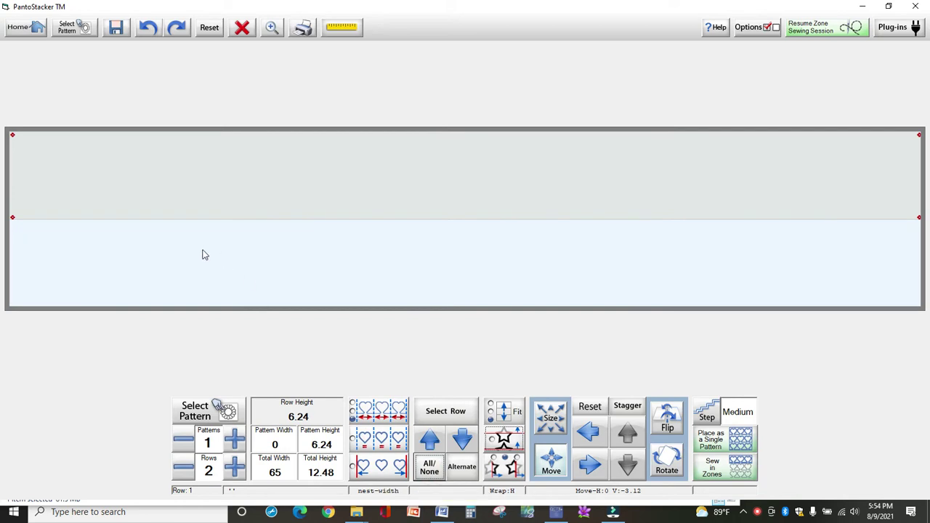
{"action": "left_click", "coordinate": [195, 412]}
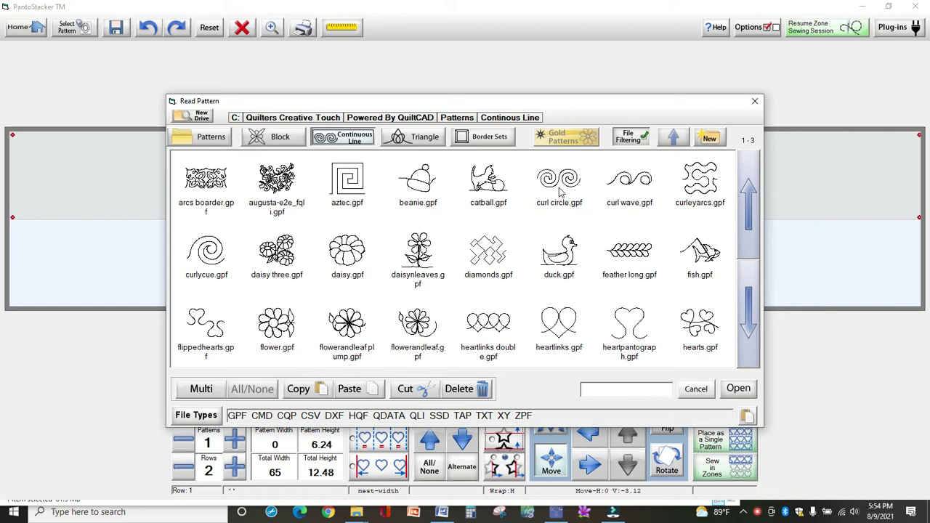
{"action": "double_click", "coordinate": [559, 186]}
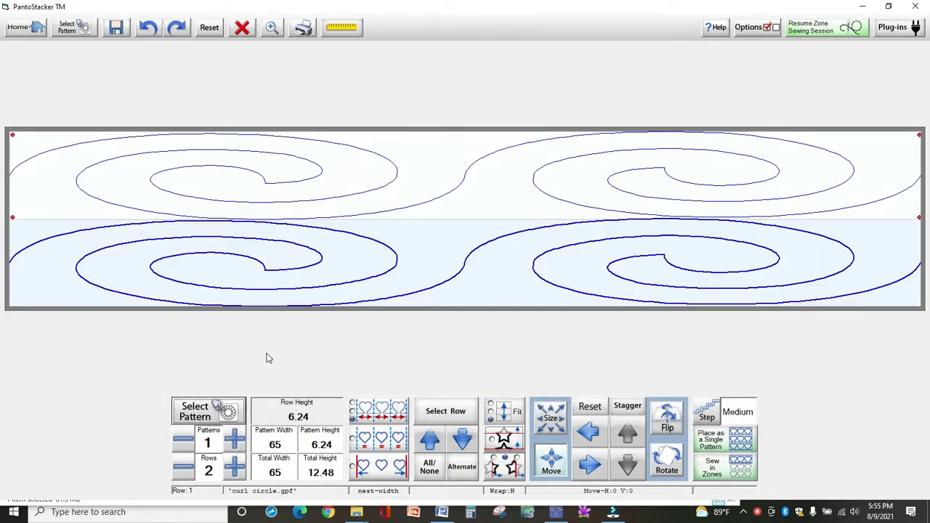
Step: Set the number of pattern repeats per row to 4
{"action": "left_click", "coordinate": [232, 443]}
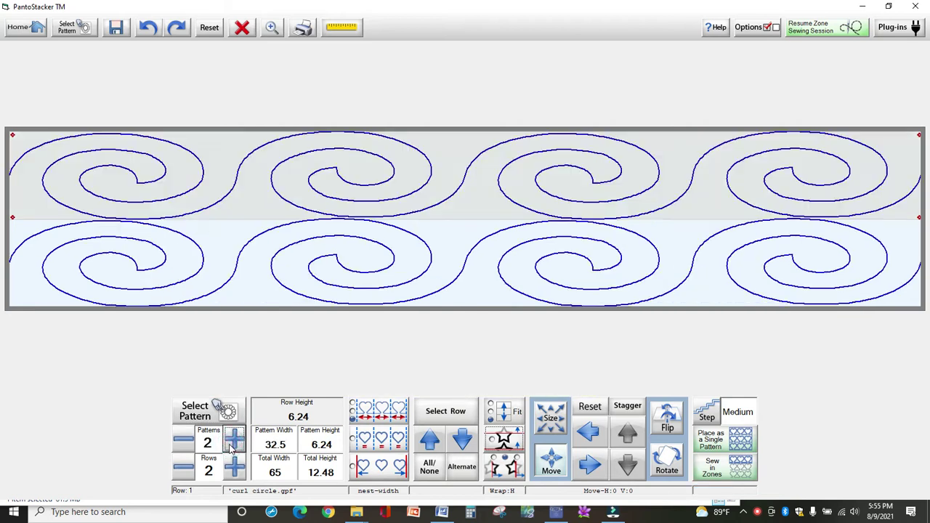
{"action": "left_click", "coordinate": [232, 442]}
{"action": "left_click", "coordinate": [231, 442]}
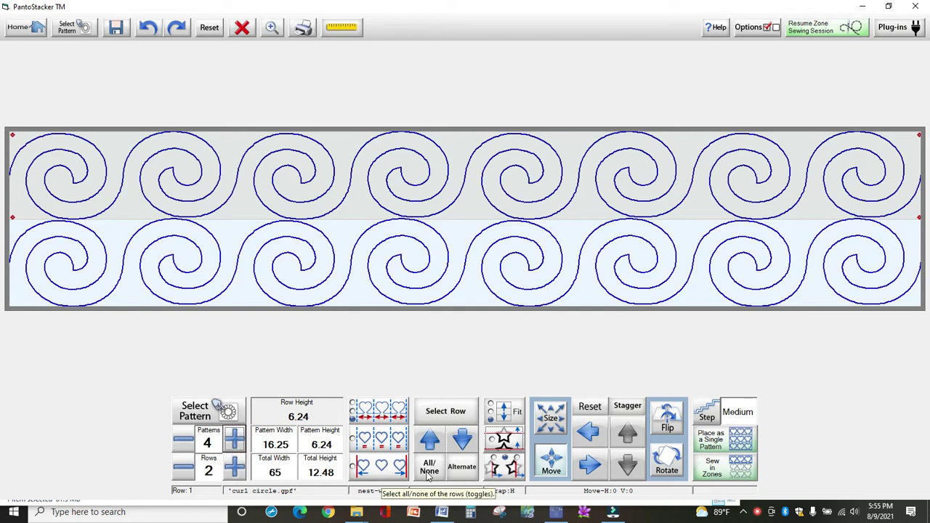
Step: Select only the second row and move its pattern 5 to the right, using the small step size
{"action": "left_click", "coordinate": [430, 468]}
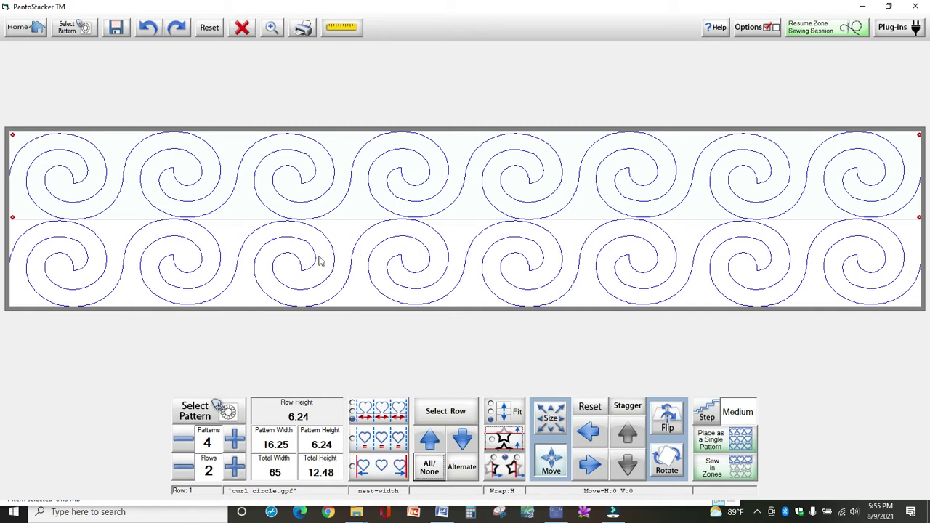
{"action": "left_click", "coordinate": [122, 275]}
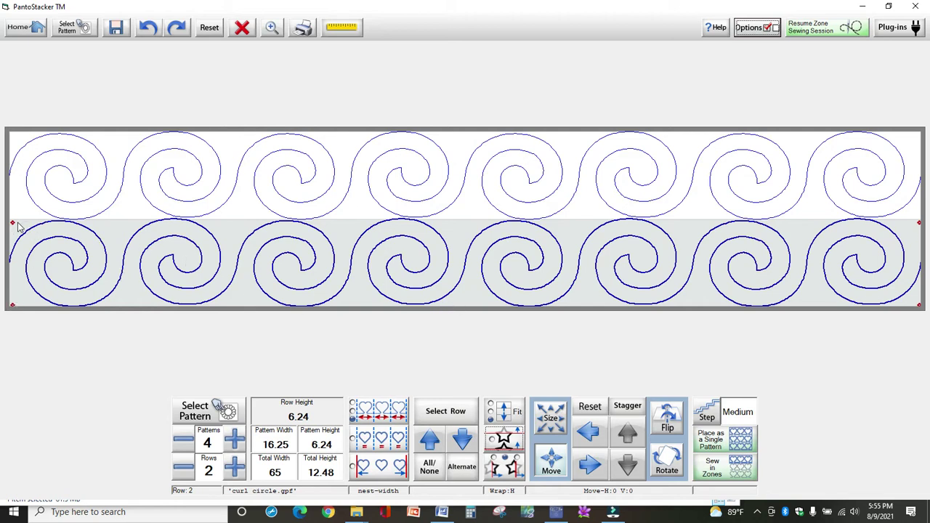
{"action": "left_click", "coordinate": [553, 465]}
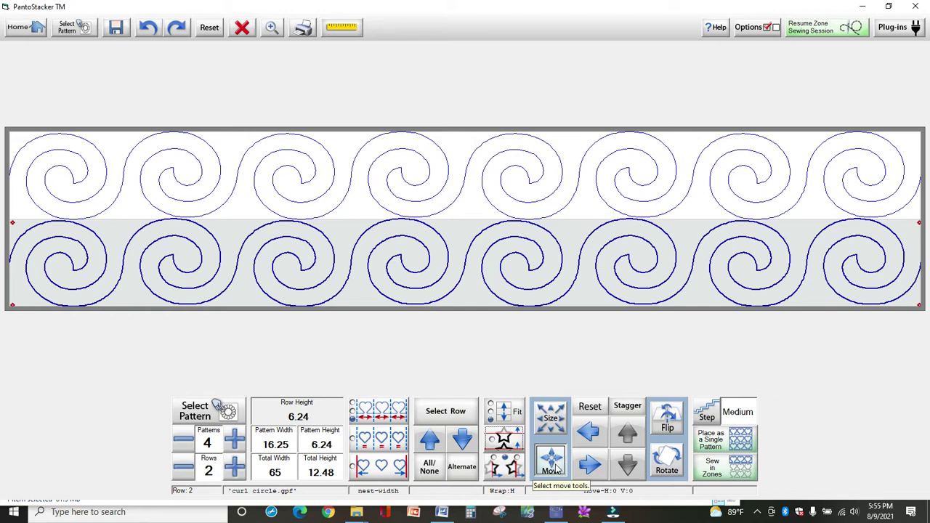
{"action": "left_click", "coordinate": [707, 419]}
{"action": "left_click", "coordinate": [708, 419]}
{"action": "left_click", "coordinate": [708, 418]}
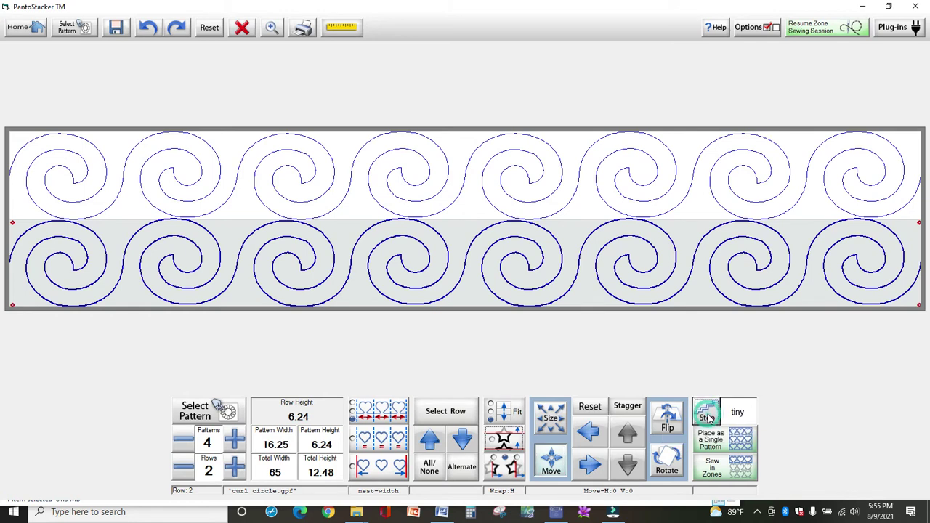
{"action": "left_click", "coordinate": [594, 469]}
{"action": "left_click", "coordinate": [593, 468]}
{"action": "left_click", "coordinate": [593, 469]}
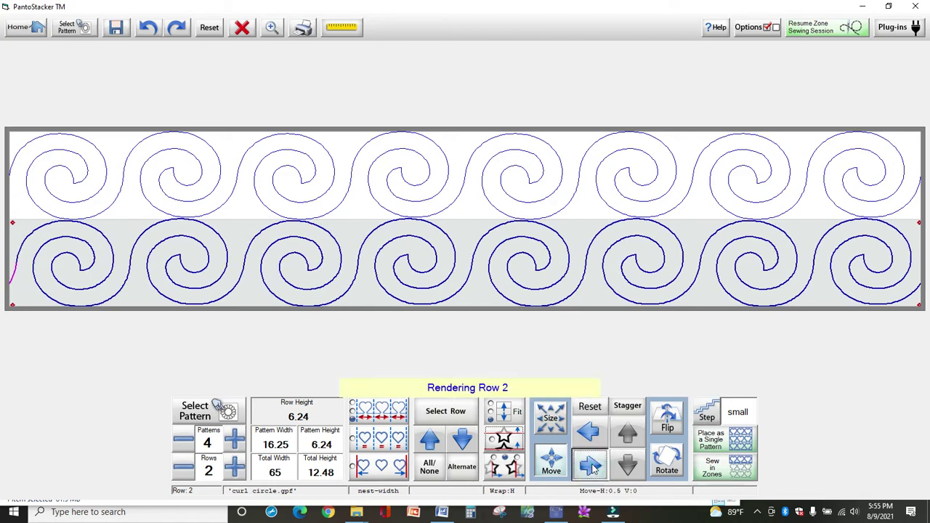
{"action": "left_click", "coordinate": [593, 469]}
{"action": "left_click", "coordinate": [593, 469]}
{"action": "left_click", "coordinate": [593, 469]}
{"action": "left_click", "coordinate": [593, 469]}
{"action": "left_click", "coordinate": [593, 469]}
{"action": "left_click", "coordinate": [593, 469]}
{"action": "left_click", "coordinate": [593, 469]}
{"action": "left_click", "coordinate": [593, 469]}
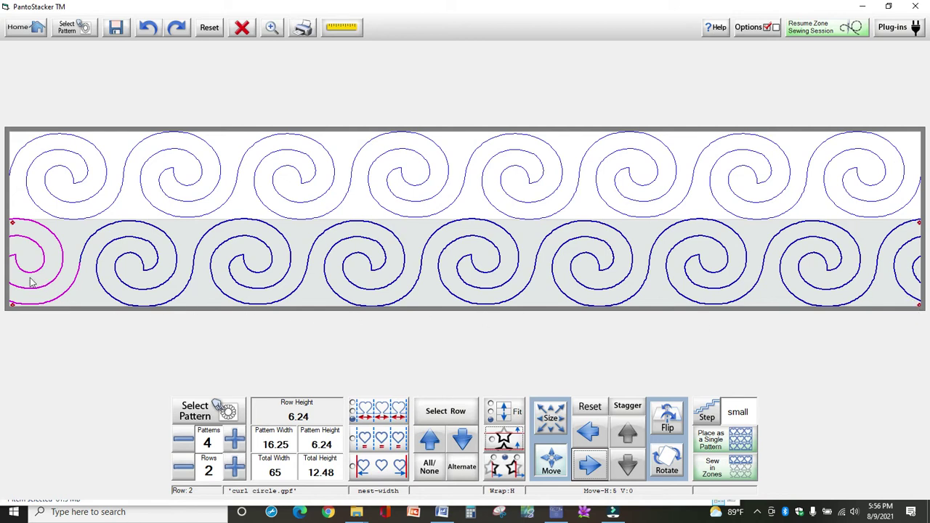
Step: Select both rows and increase the pattern height to 6.74 so the curls nest together
{"action": "left_click", "coordinate": [267, 196]}
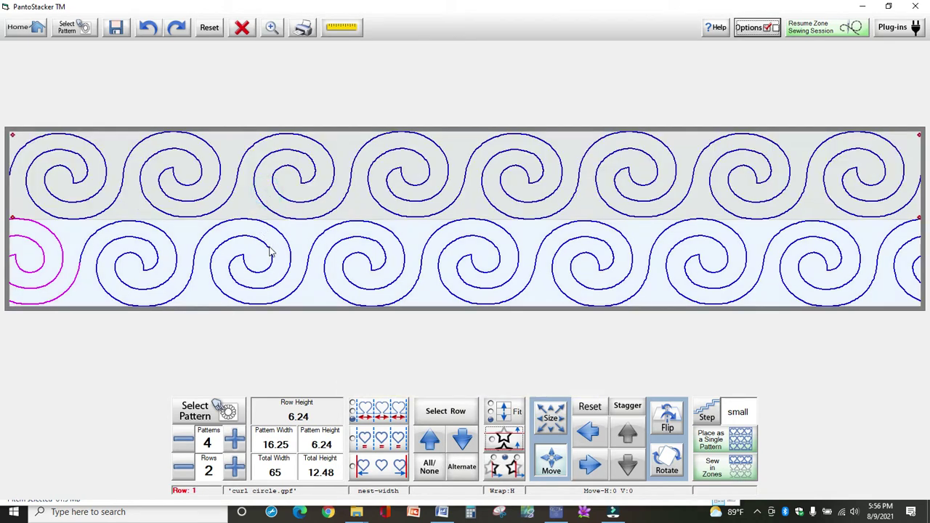
{"action": "left_click", "coordinate": [429, 469]}
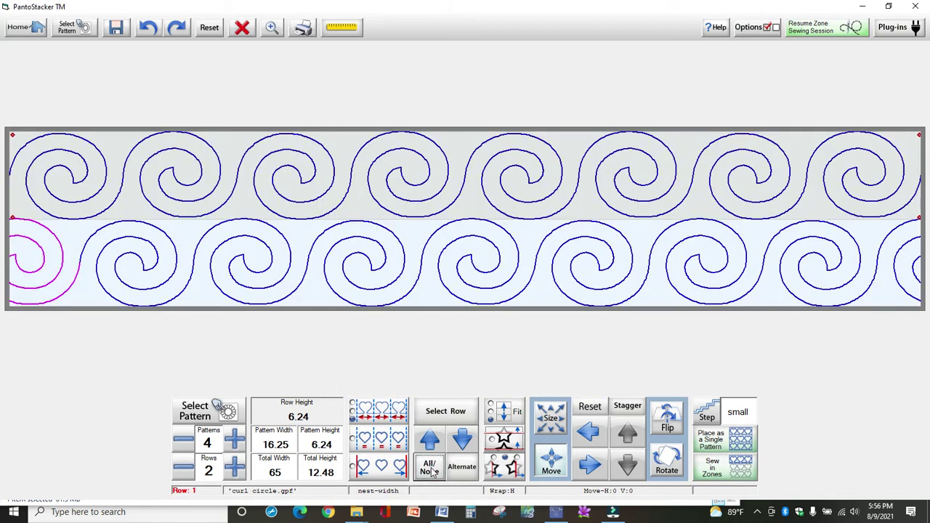
{"action": "left_click", "coordinate": [550, 421]}
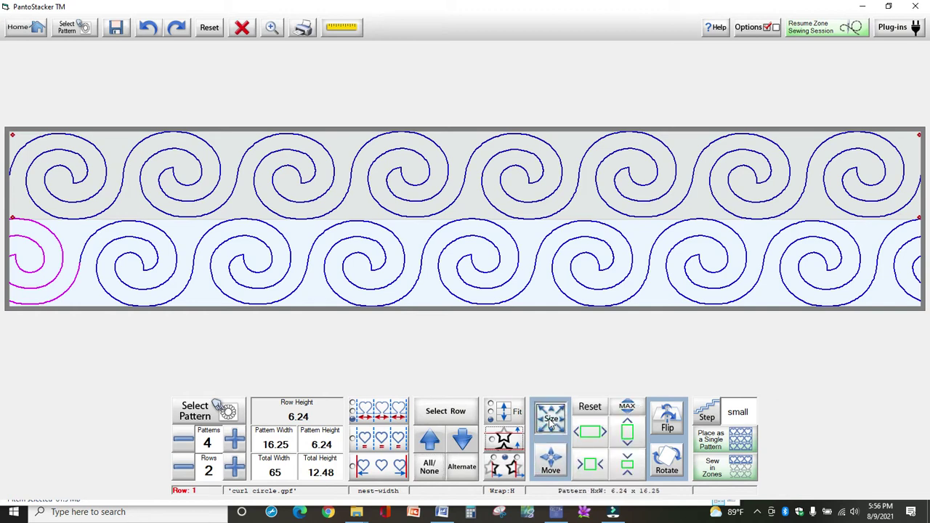
{"action": "left_click", "coordinate": [629, 434]}
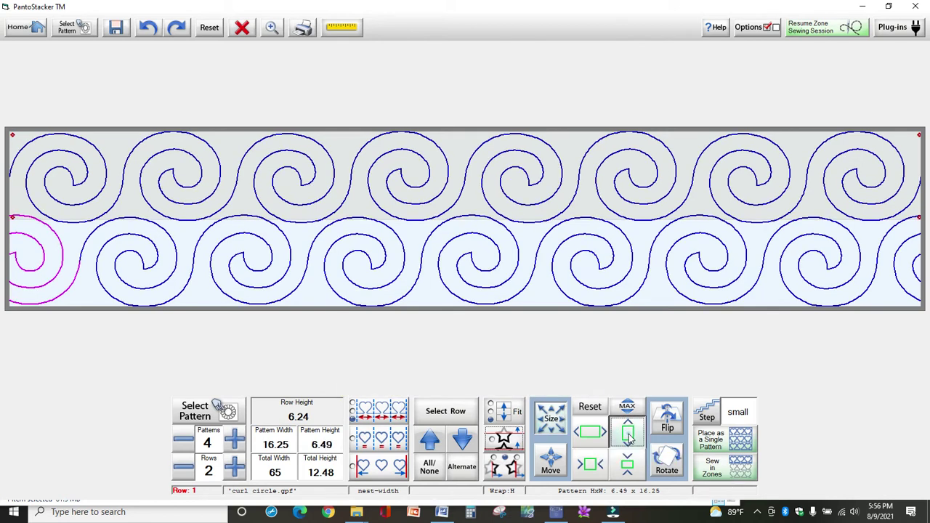
{"action": "left_click", "coordinate": [629, 434]}
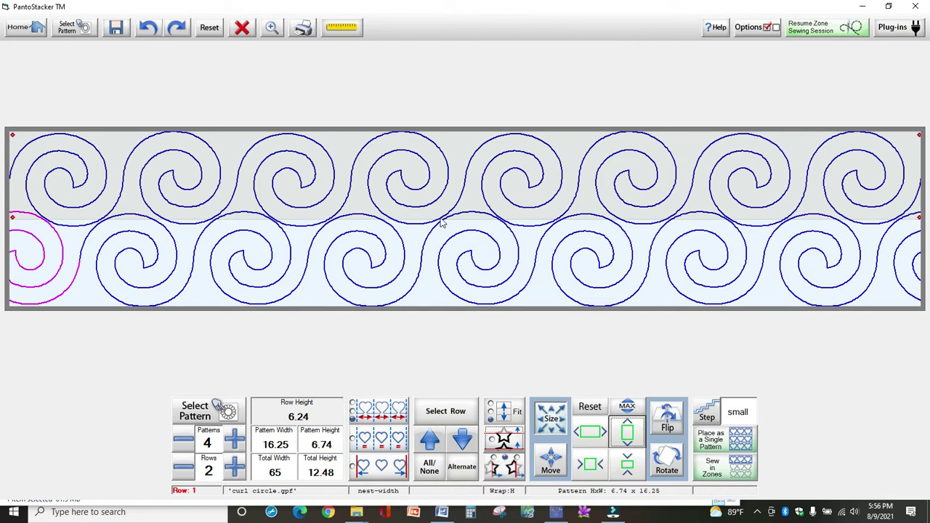
{"action": "left_click", "coordinate": [623, 433]}
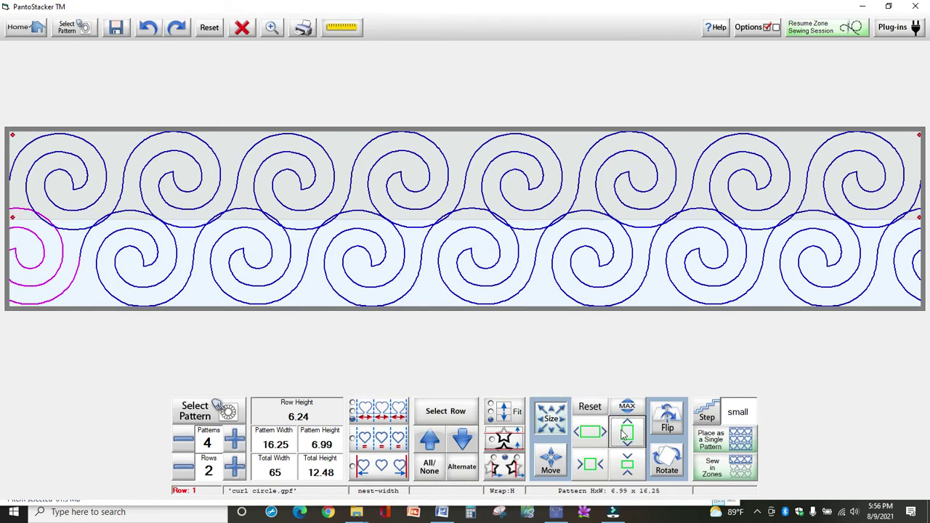
{"action": "left_click", "coordinate": [628, 466]}
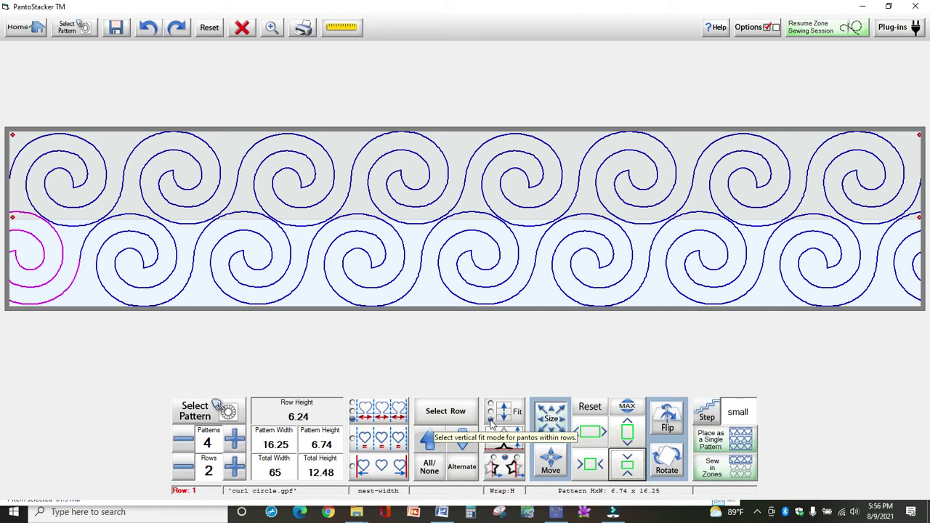
Step: Try the other vertical fit modes on the two rows and return to the original one
{"action": "left_click", "coordinate": [507, 420]}
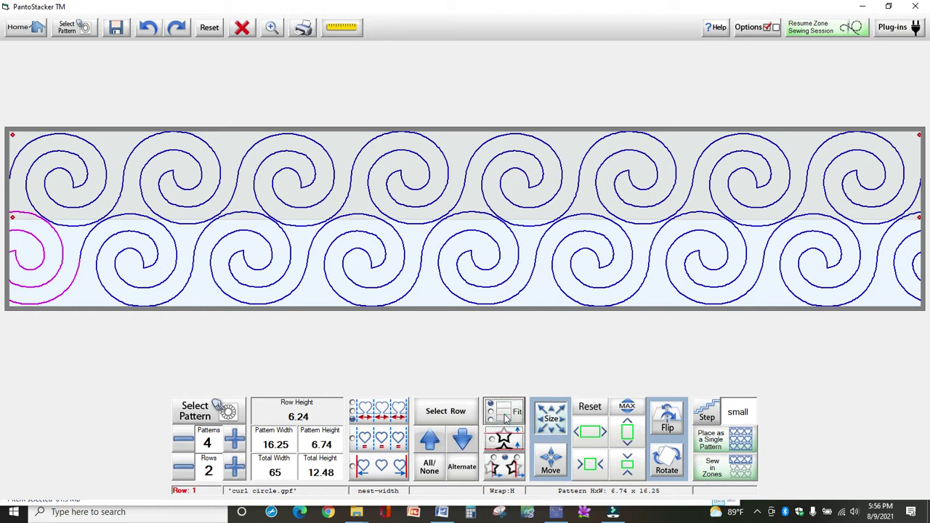
{"action": "left_click", "coordinate": [507, 419]}
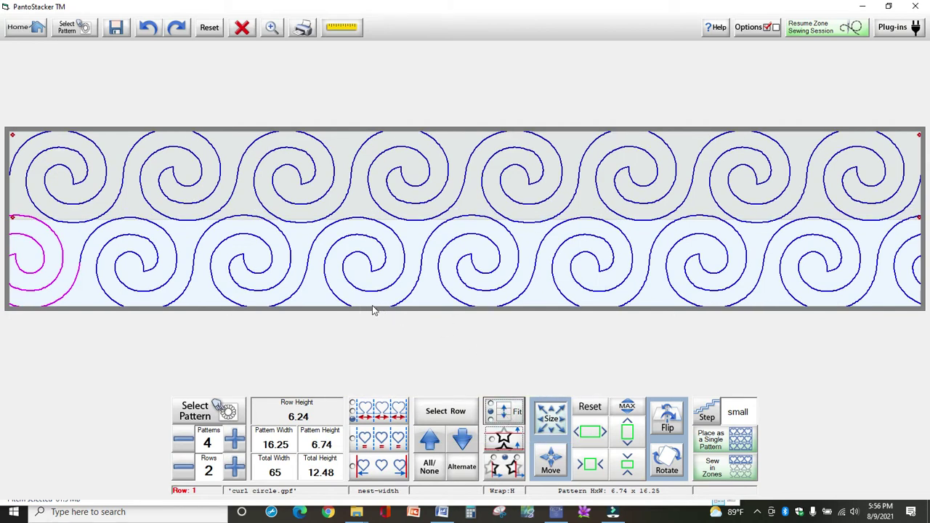
{"action": "left_click", "coordinate": [506, 415]}
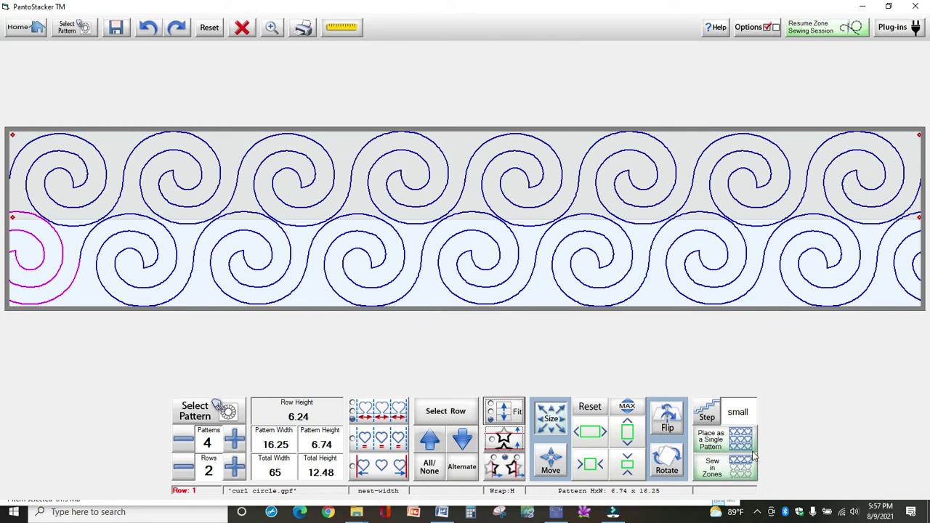
Step: Preview the layout for sewing in zones without saving the session, and return to the row layout
{"action": "left_click", "coordinate": [725, 472]}
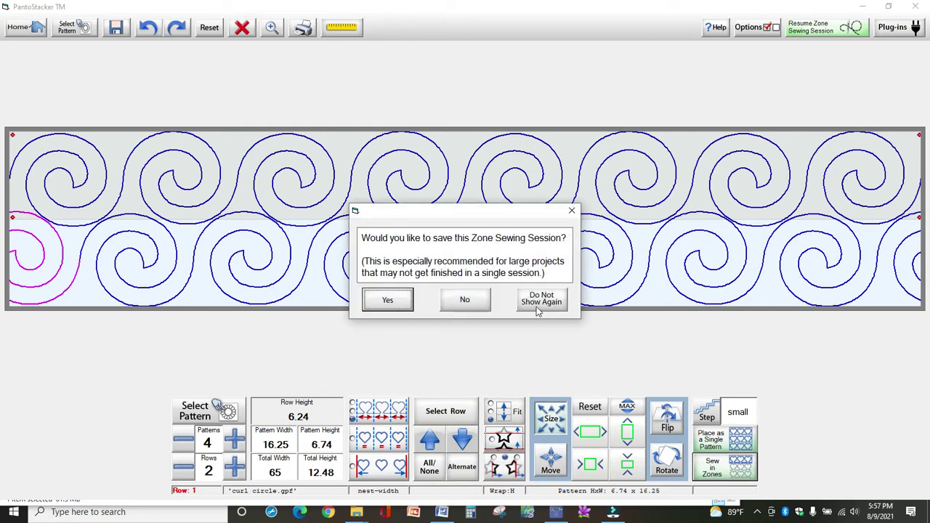
{"action": "left_click", "coordinate": [572, 211]}
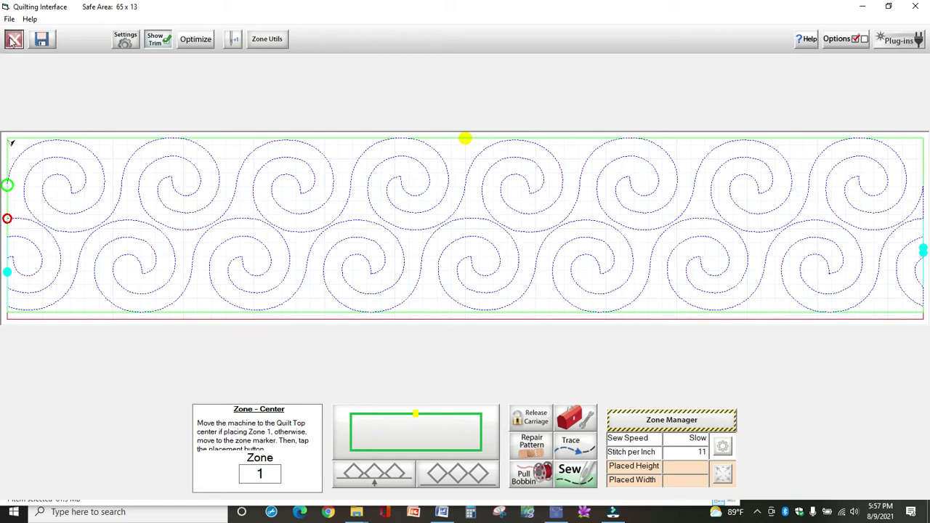
{"action": "left_click", "coordinate": [12, 43]}
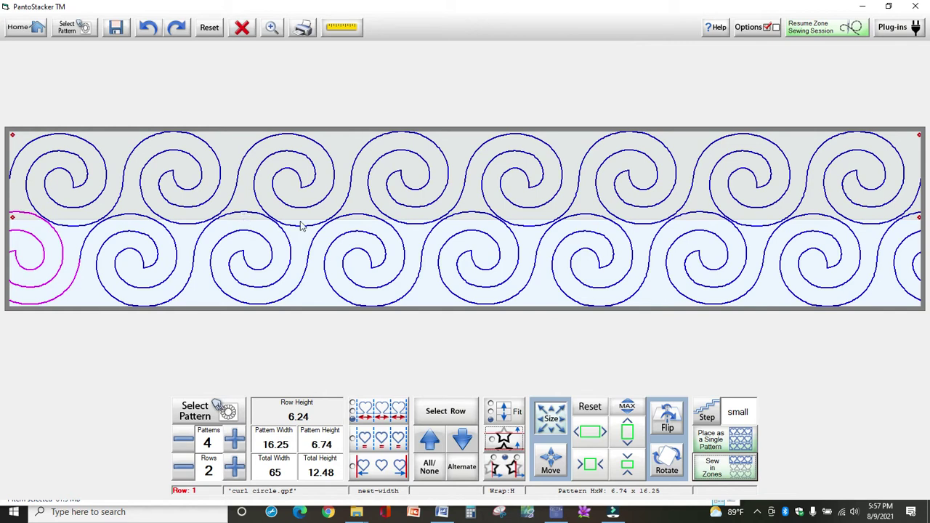
Step: Turn on the PantoStacker grid in the preferences
{"action": "left_click", "coordinate": [755, 29]}
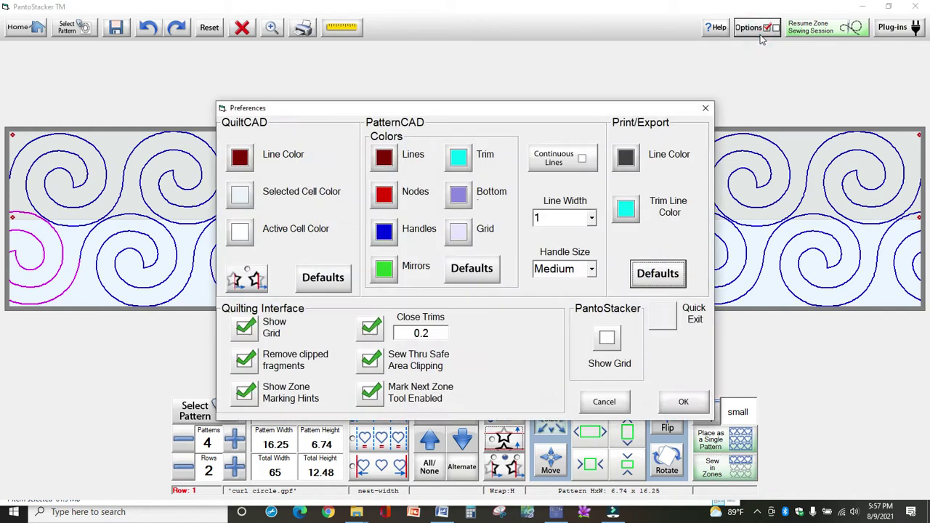
{"action": "left_click", "coordinate": [612, 338]}
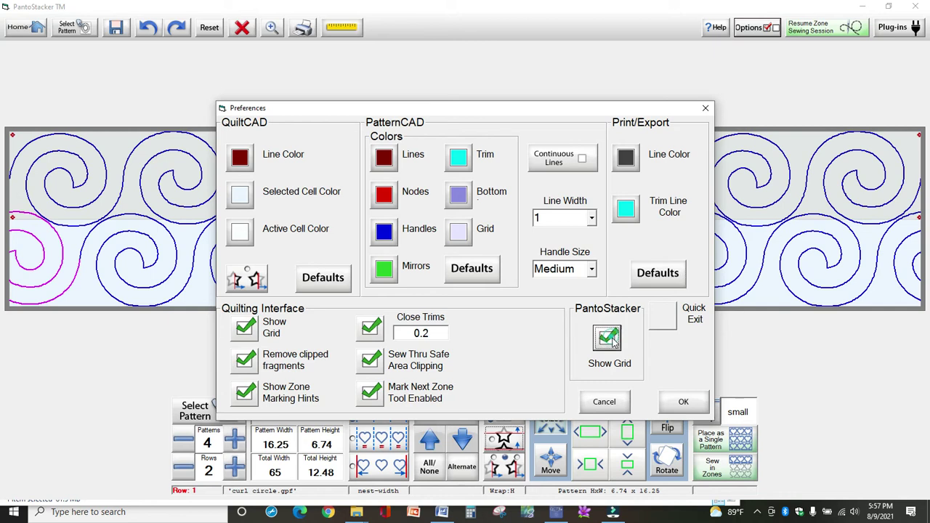
{"action": "left_click", "coordinate": [682, 404]}
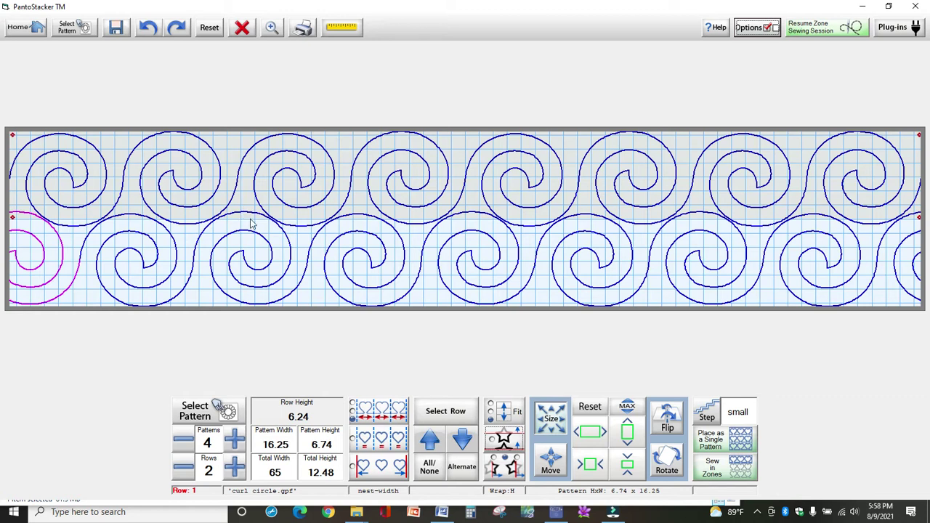
Step: Send the layout to sewing in zones and save the zone sewing session as curls in Zone Projects
{"action": "left_click", "coordinate": [738, 468]}
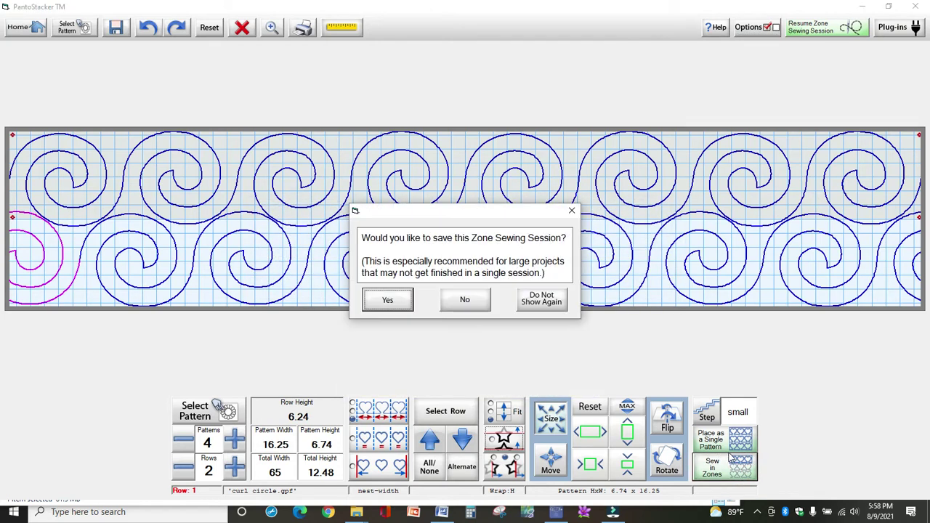
{"action": "left_click", "coordinate": [387, 300]}
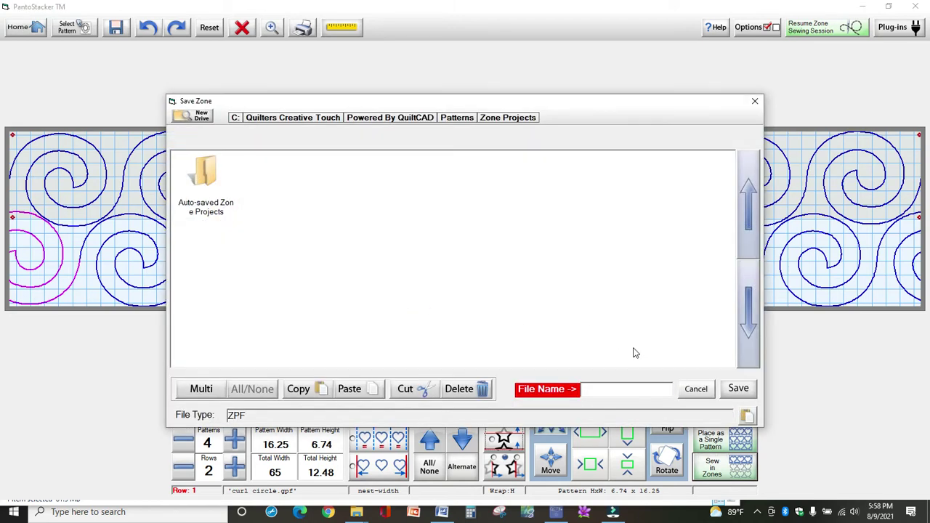
{"action": "left_click", "coordinate": [625, 389]}
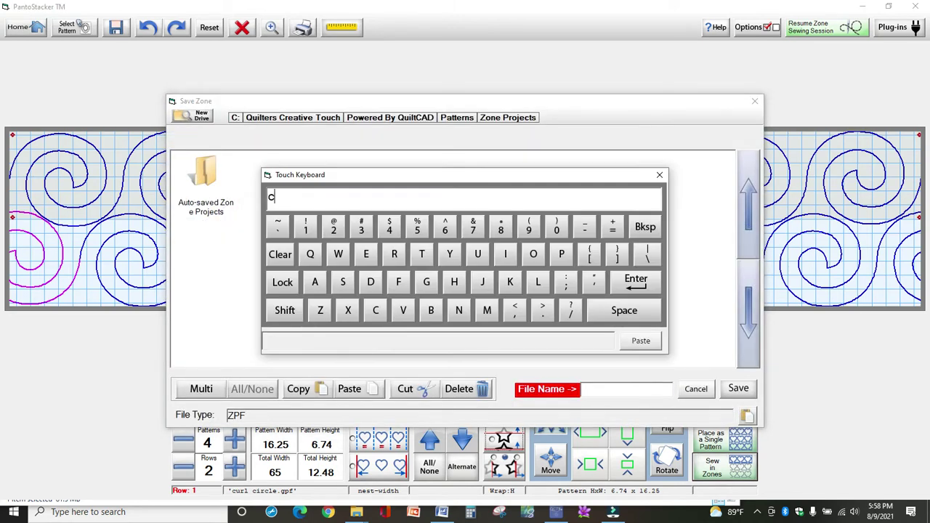
{"action": "type", "text": "curls"}
{"action": "key", "text": "Return"}
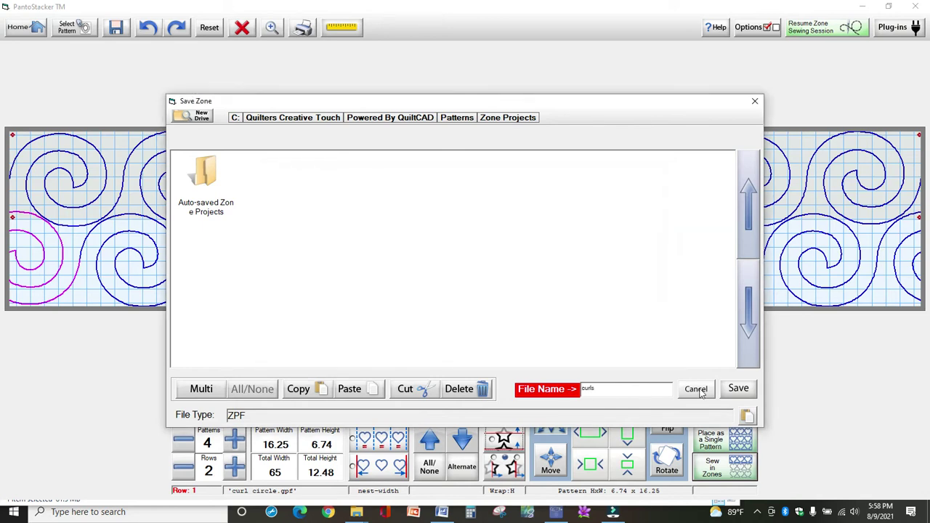
{"action": "left_click", "coordinate": [739, 389]}
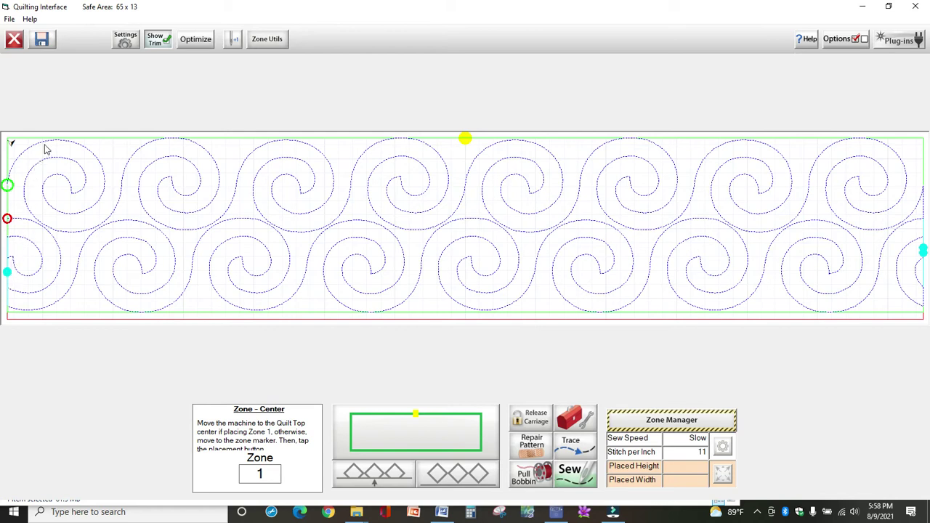
Step: Open the stitch optimization for zone 1, select the lower-row stitch line, and enable checking for breaks
{"action": "left_click", "coordinate": [197, 40]}
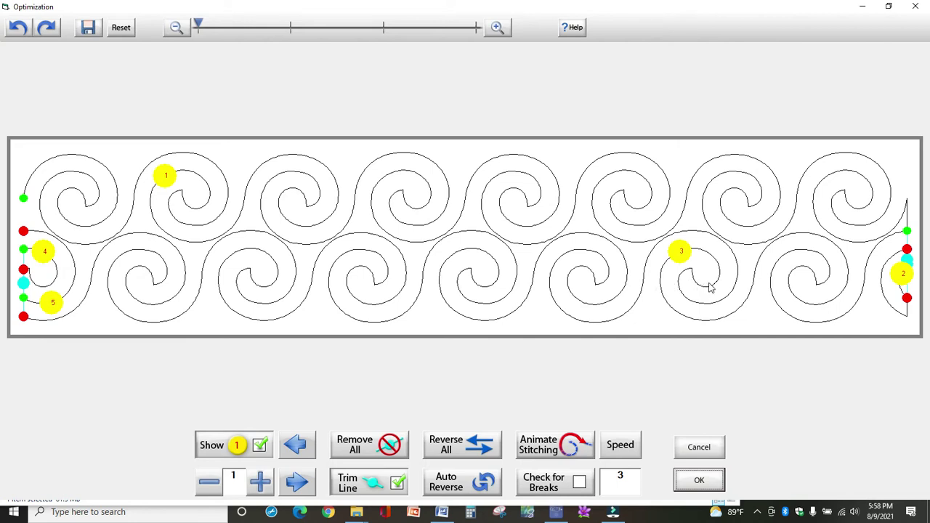
{"action": "left_click", "coordinate": [607, 312]}
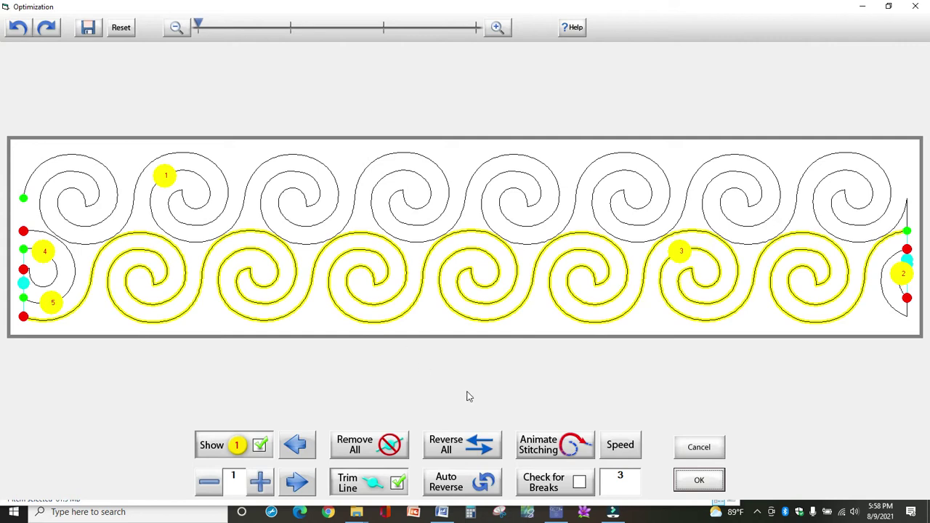
{"action": "left_click", "coordinate": [516, 377]}
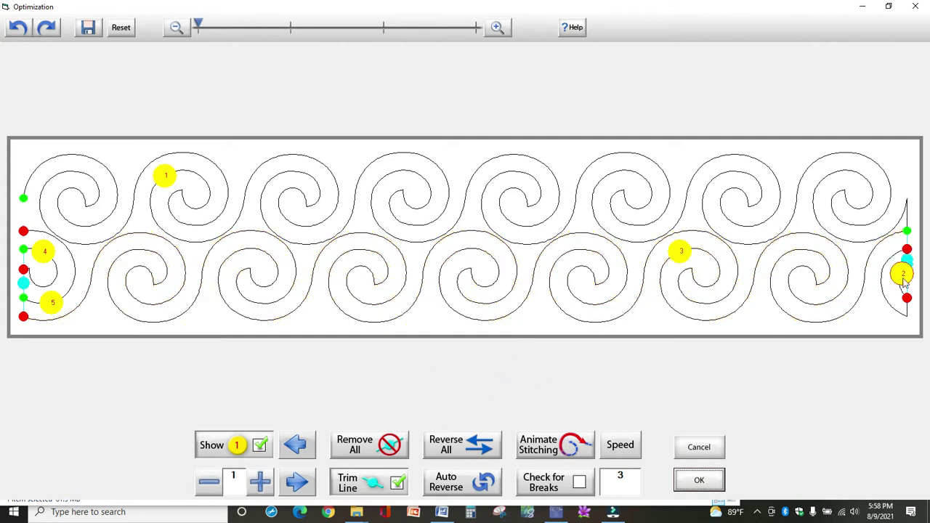
{"action": "left_click", "coordinate": [903, 283]}
{"action": "left_click", "coordinate": [580, 483]}
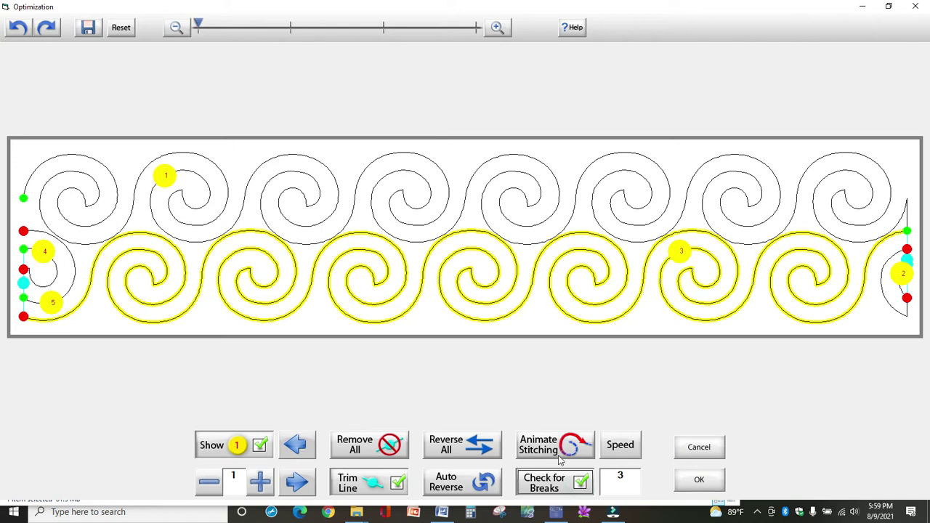
Step: Animate the stitching, remove each pattern break, leave the first and last points unconnected, and accept the optimization
{"action": "left_click", "coordinate": [567, 449]}
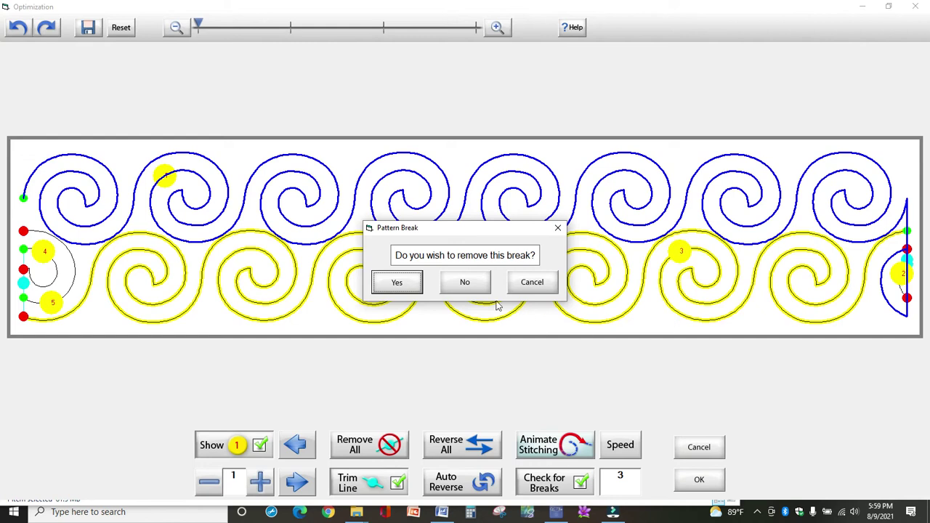
{"action": "left_click", "coordinate": [396, 288]}
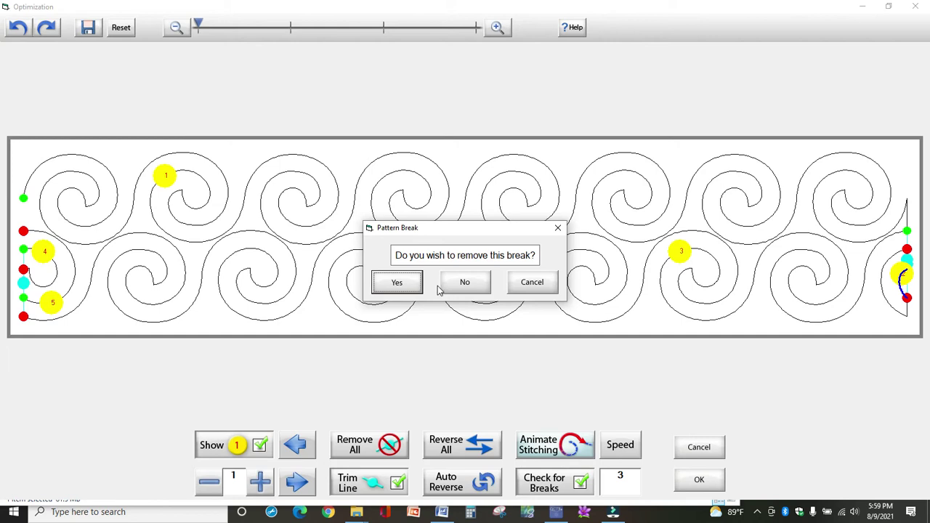
{"action": "left_click", "coordinate": [397, 285]}
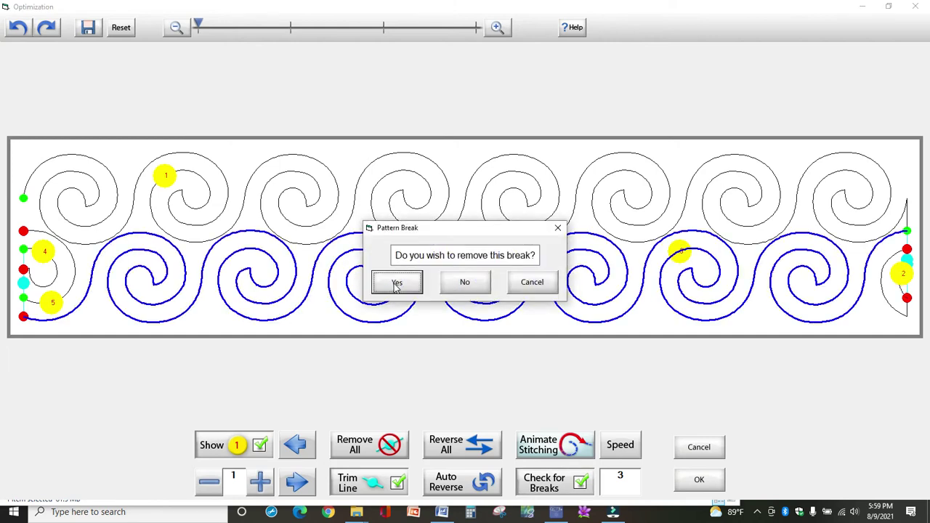
{"action": "left_click", "coordinate": [397, 285]}
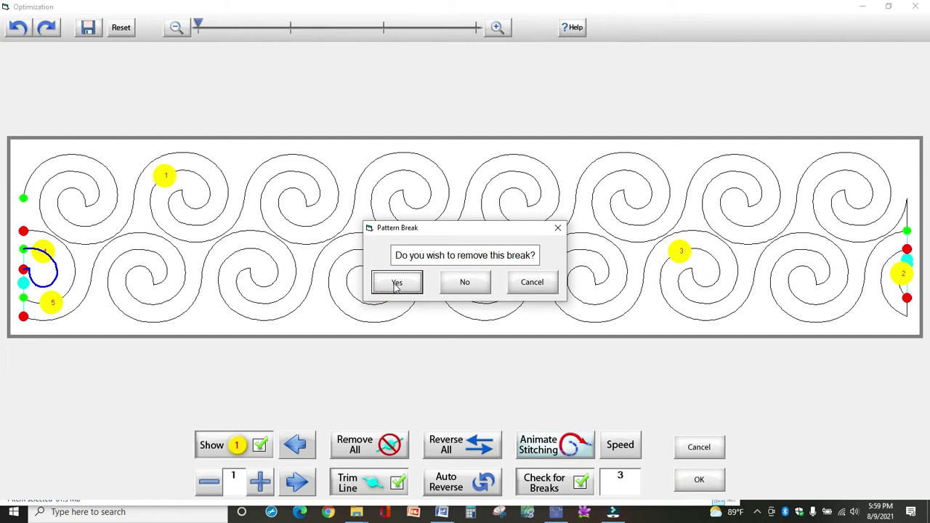
{"action": "left_click", "coordinate": [396, 285]}
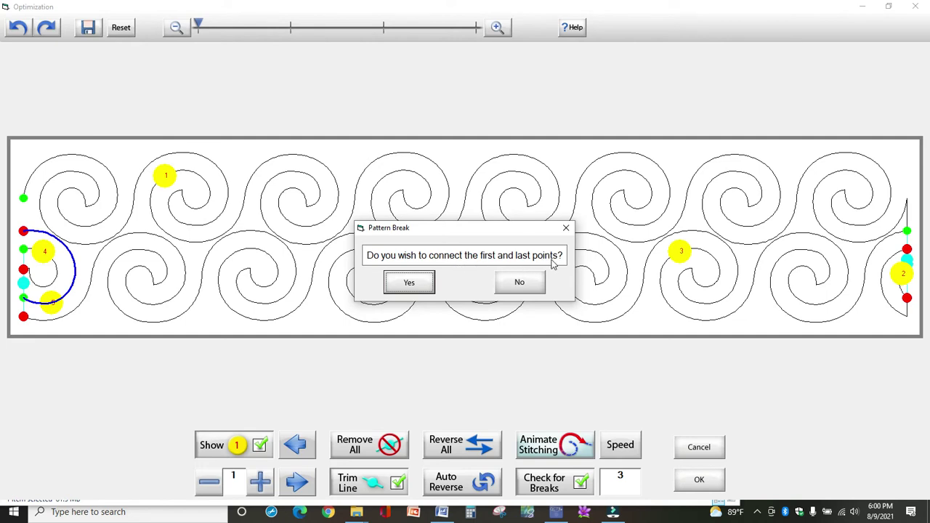
{"action": "left_click", "coordinate": [521, 283]}
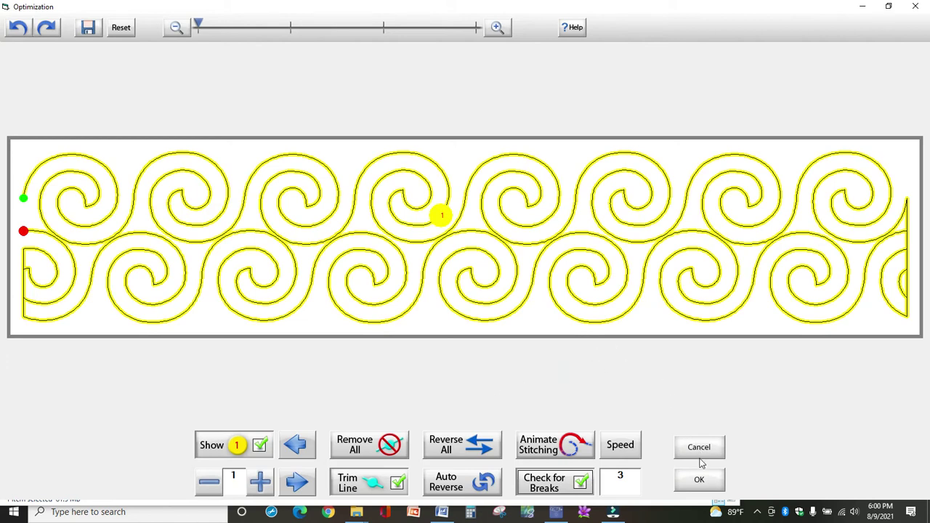
{"action": "left_click", "coordinate": [699, 482]}
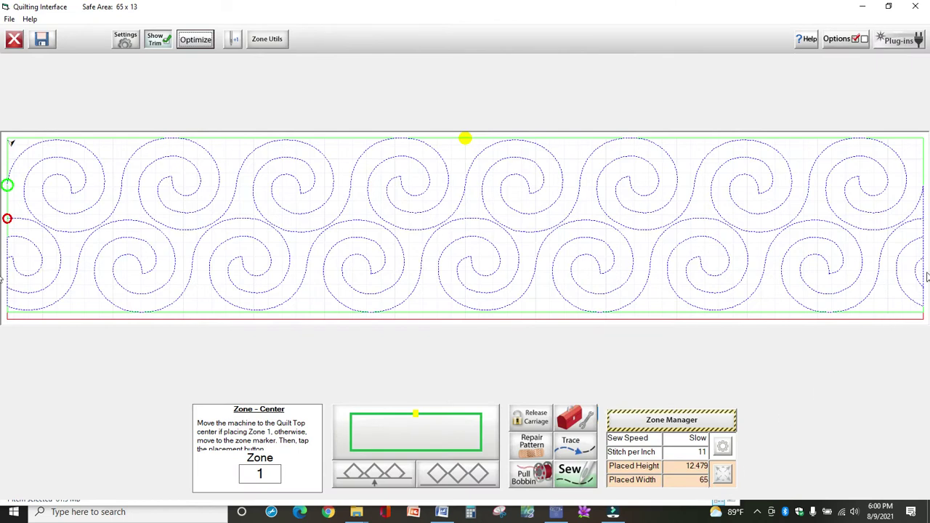
Step: Place zone 1 by its top-center point, adjusting the machine position near the middle of the safe area's top edge
{"action": "left_click", "coordinate": [922, 234]}
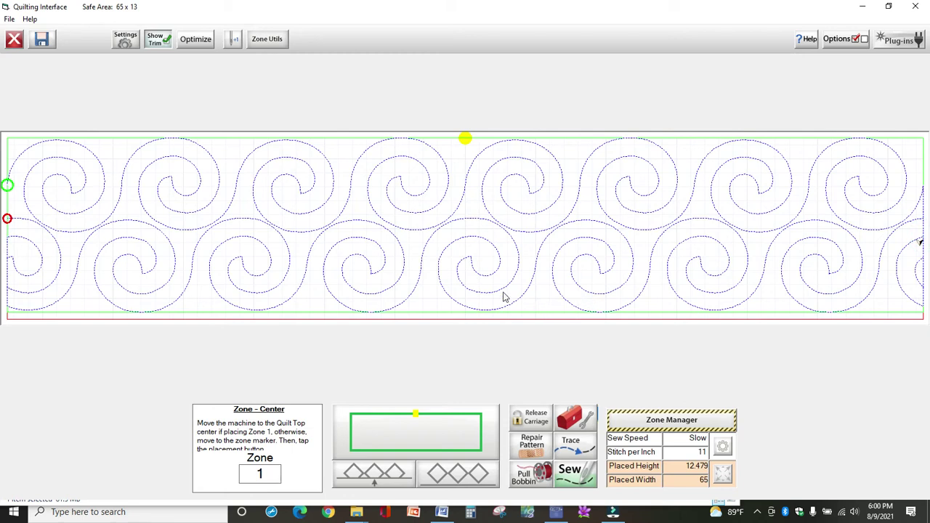
{"action": "left_click", "coordinate": [466, 139]}
{"action": "left_click", "coordinate": [418, 430]}
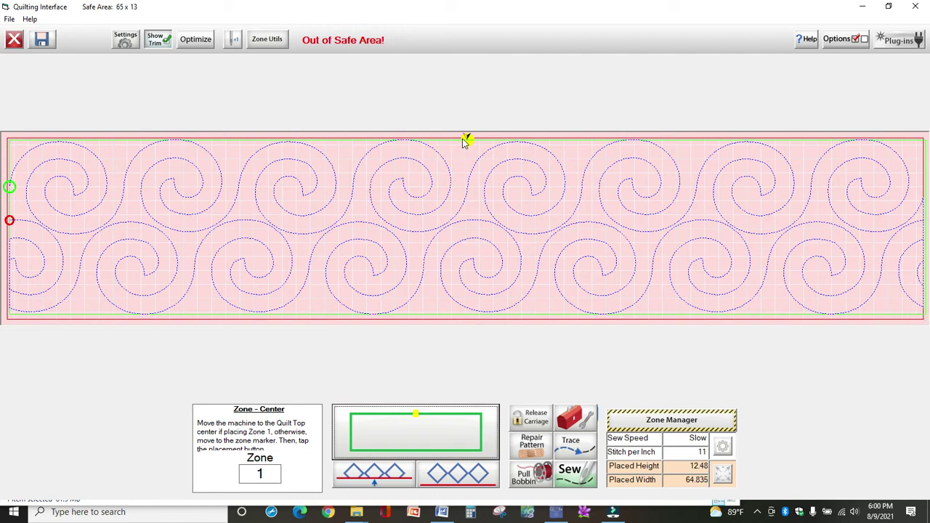
{"action": "left_click", "coordinate": [429, 428]}
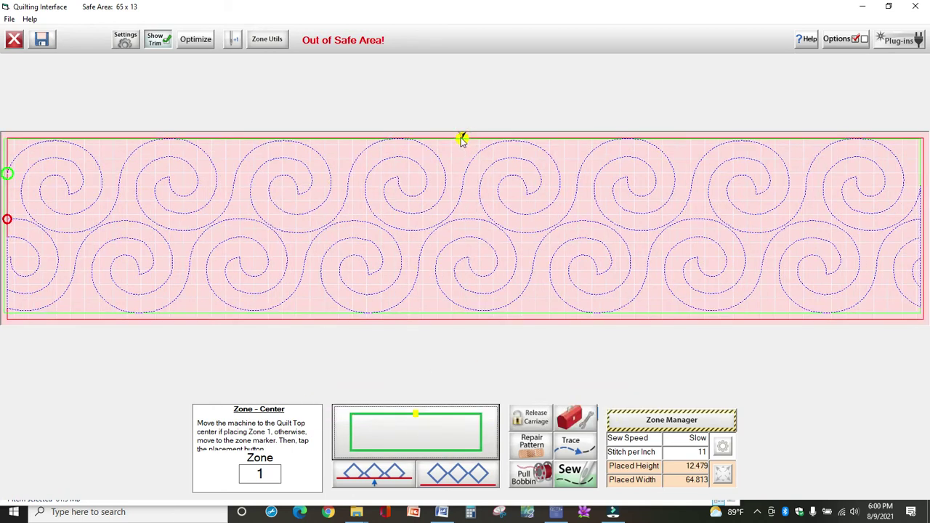
{"action": "left_click", "coordinate": [435, 417]}
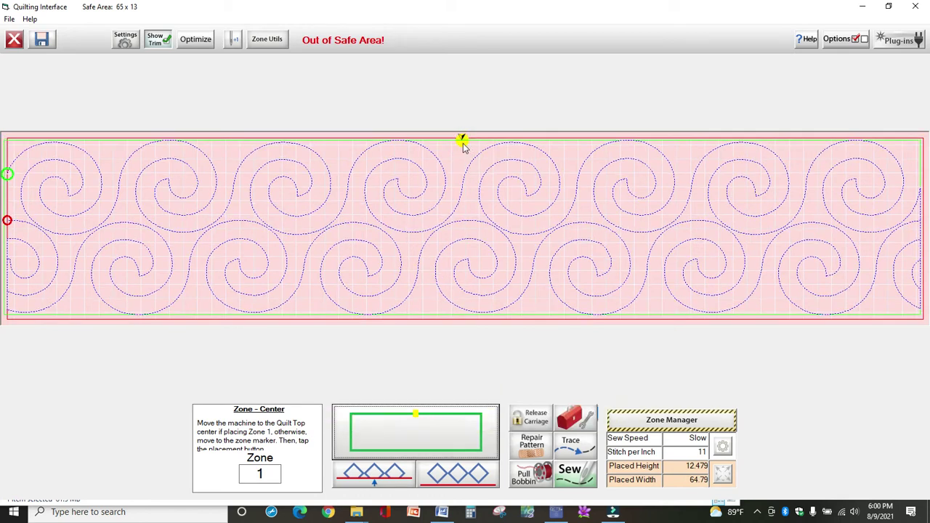
{"action": "left_click", "coordinate": [461, 142]}
{"action": "left_click", "coordinate": [425, 420]}
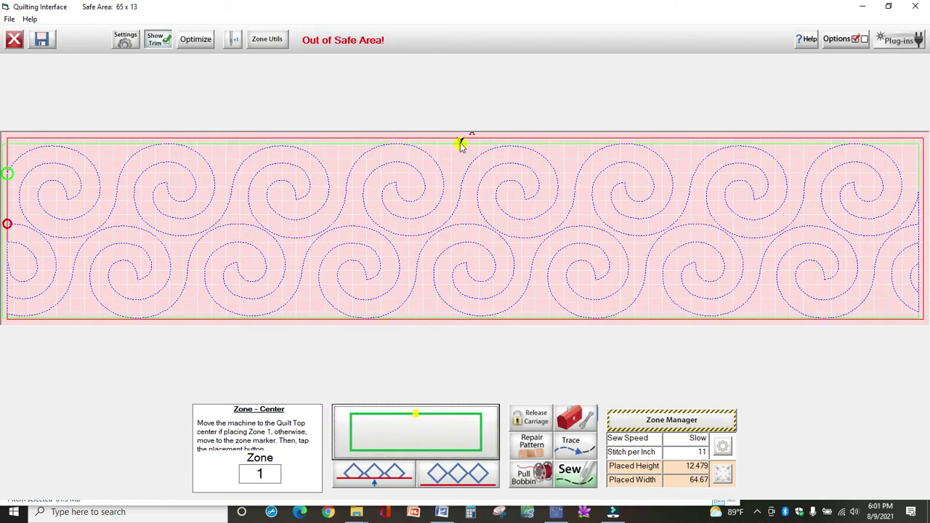
{"action": "left_click", "coordinate": [466, 143]}
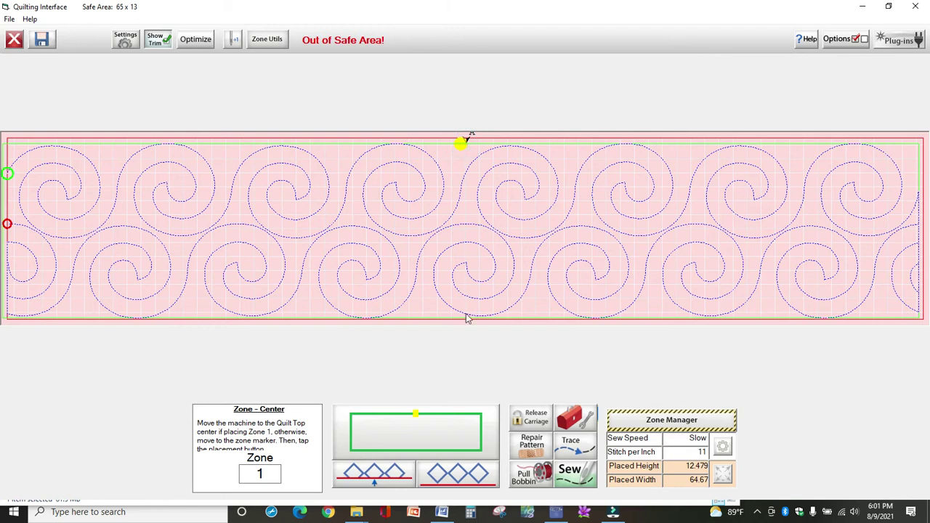
{"action": "left_click", "coordinate": [437, 420]}
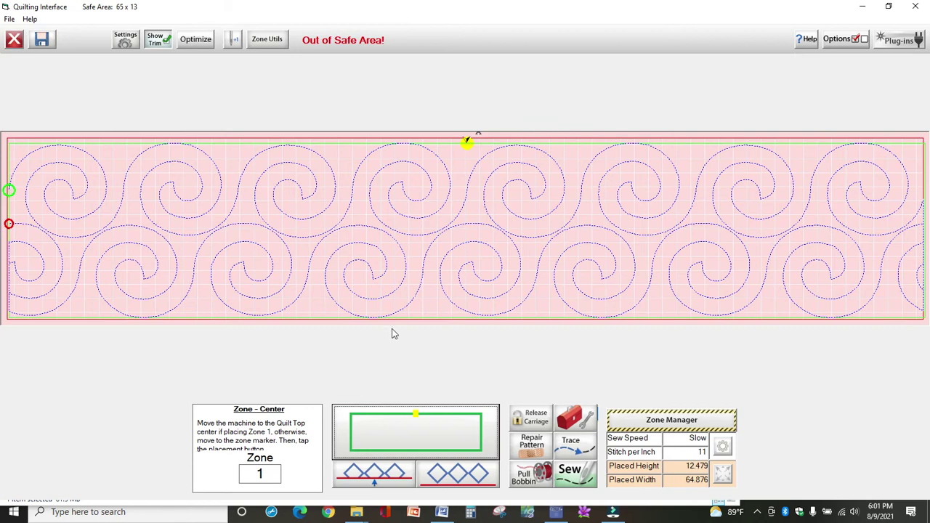
Step: Pull up the bobbin thread and sew the whole zone 1 pattern
{"action": "left_click", "coordinate": [531, 481]}
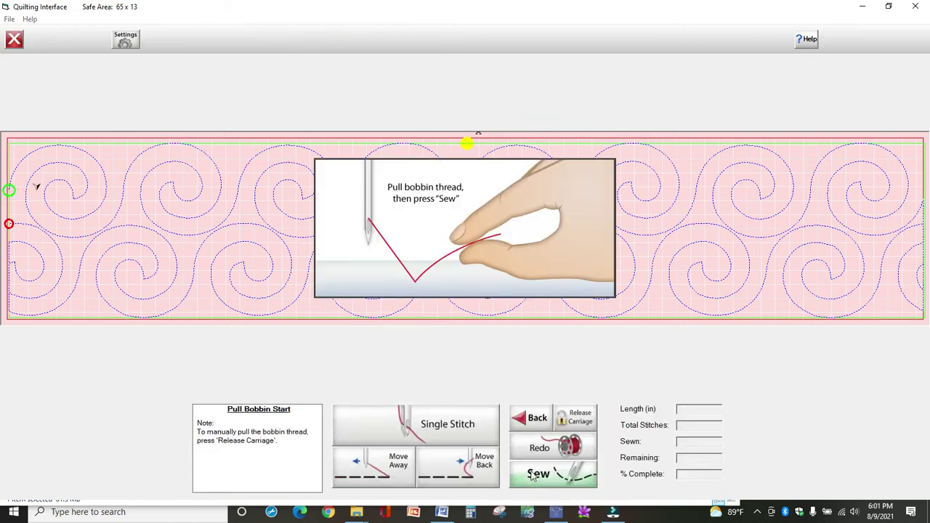
{"action": "left_click", "coordinate": [537, 476]}
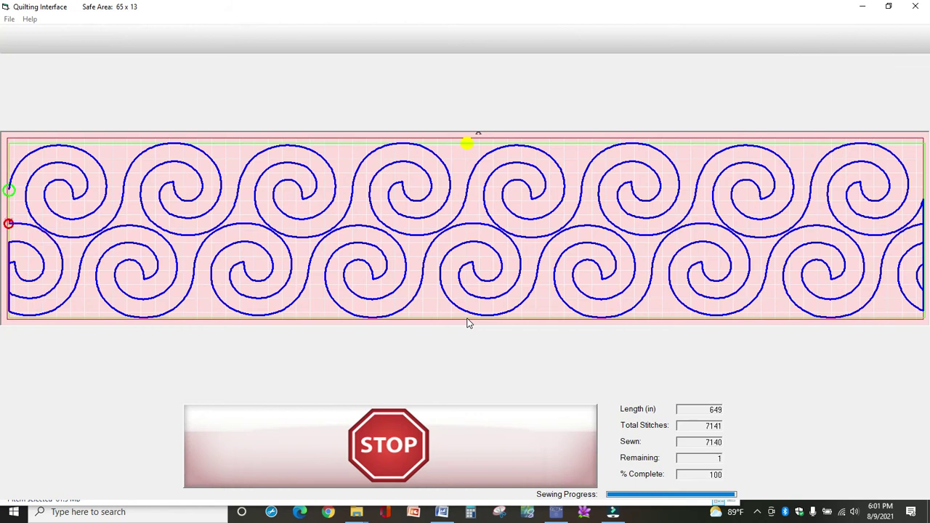
Step: Advance to the next zone without placing all markers, and place the pattern by its top-center point
{"action": "left_click", "coordinate": [419, 474]}
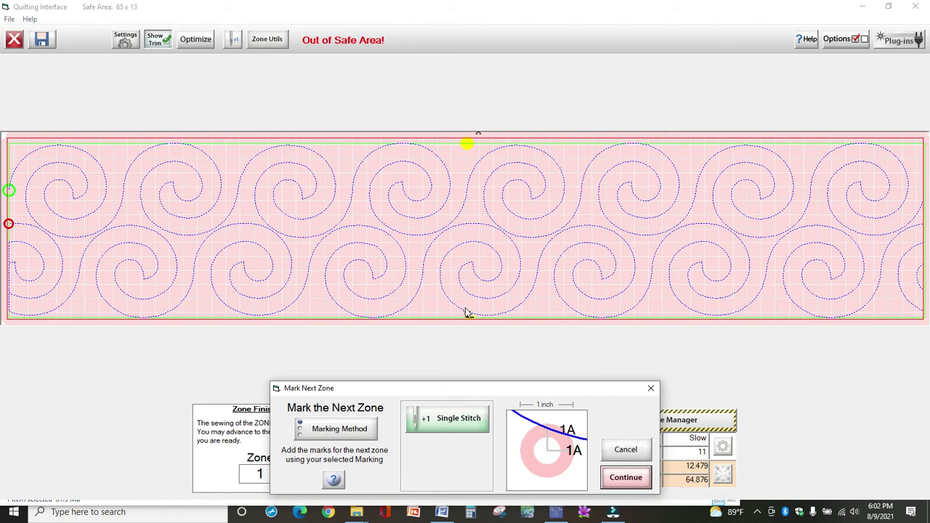
{"action": "left_click", "coordinate": [630, 485]}
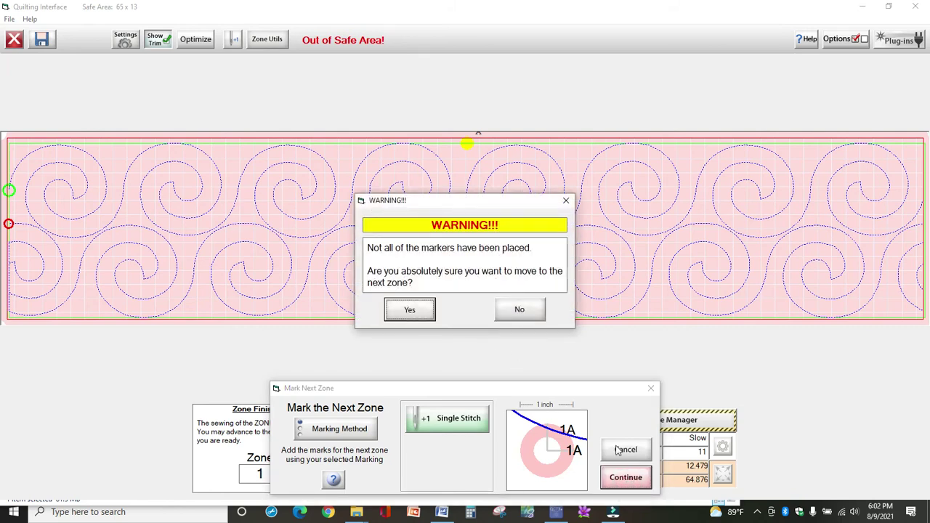
{"action": "left_click", "coordinate": [409, 314]}
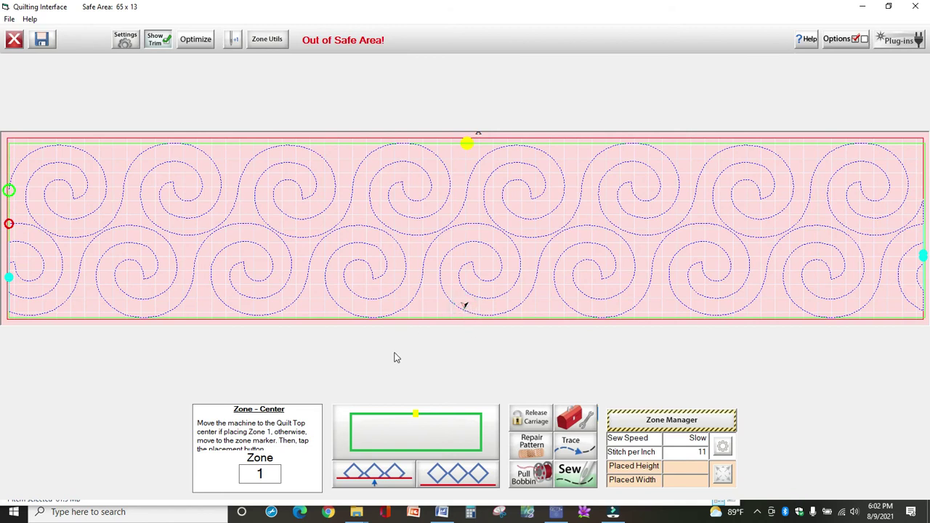
{"action": "left_click", "coordinate": [465, 146]}
{"action": "left_click", "coordinate": [416, 430]}
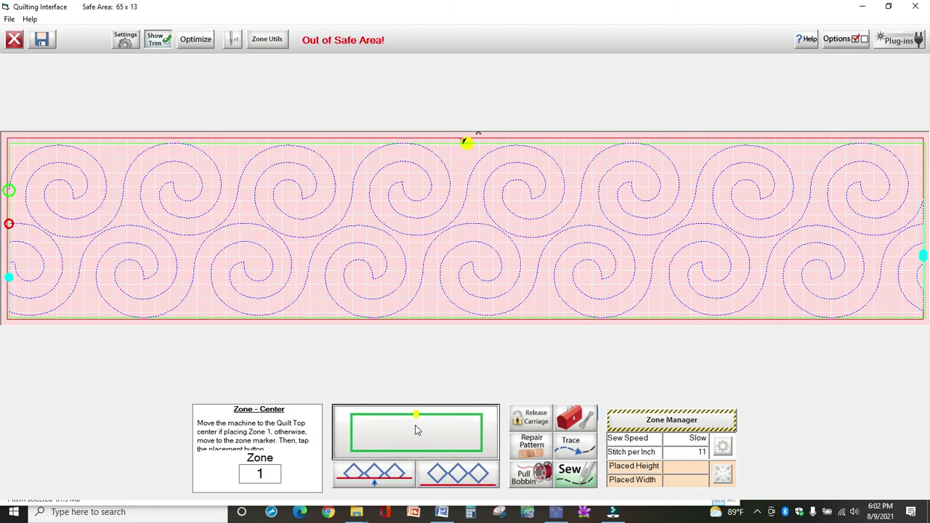